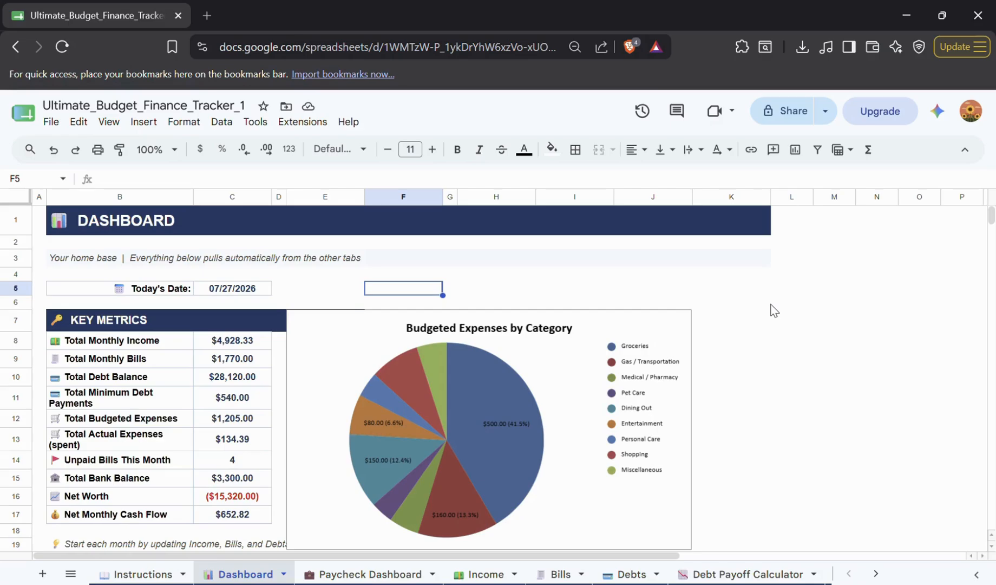
Look over the Dashboard sheet from its title to the monthly update note below the key metrics
left_click(770, 305)
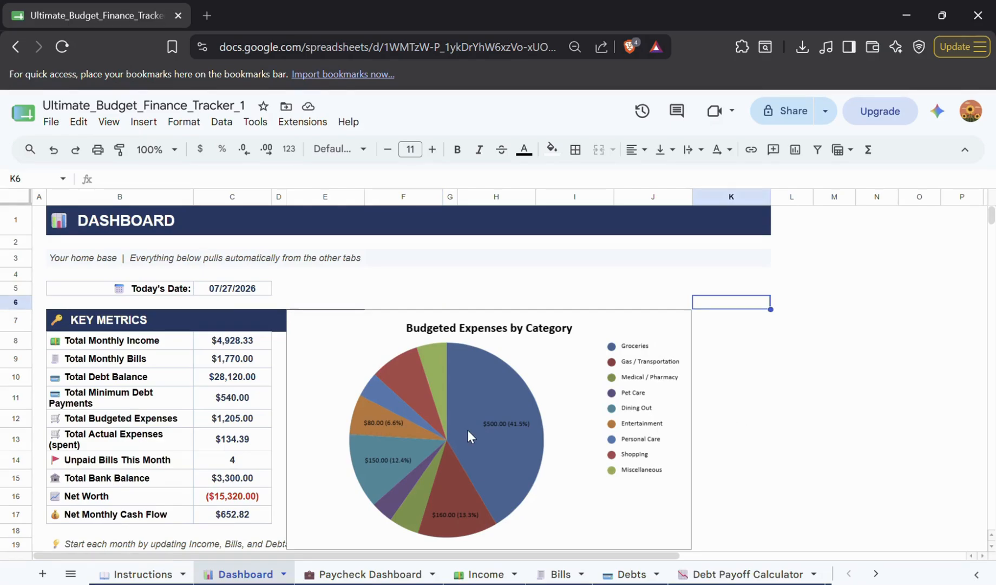
scroll(288, 491, "down", 1)
scroll(288, 492, "down", 2)
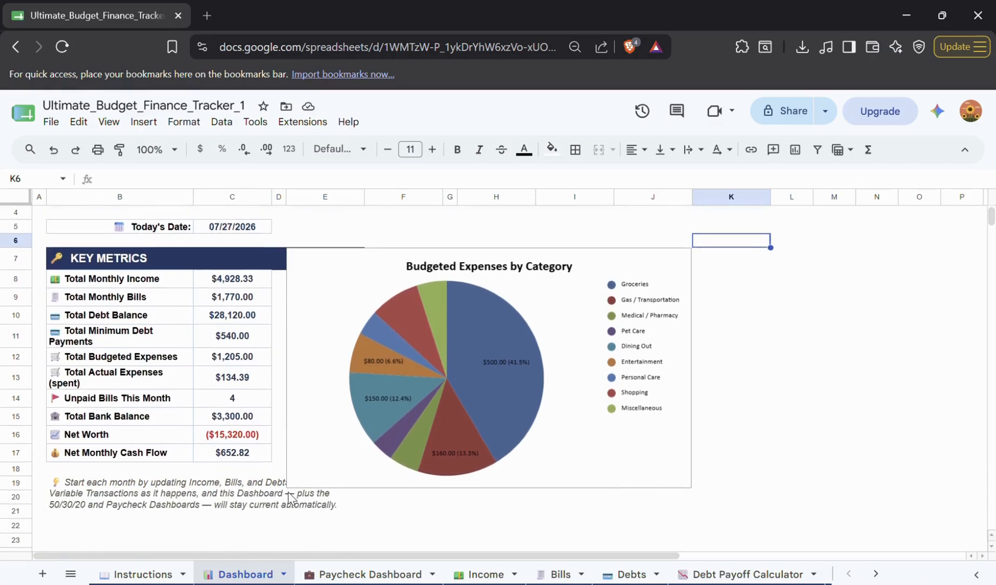
scroll(289, 492, "up", 3)
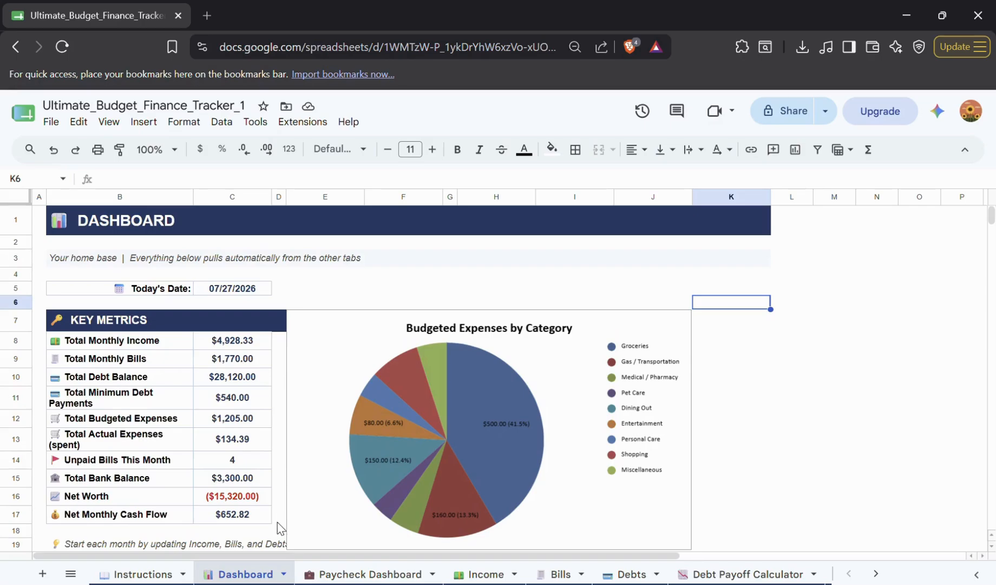
Inspect the Key Metrics formulas for monthly income, bills, debt balance, minimum debt payments, bank balance and net monthly cash flow
left_click(242, 347)
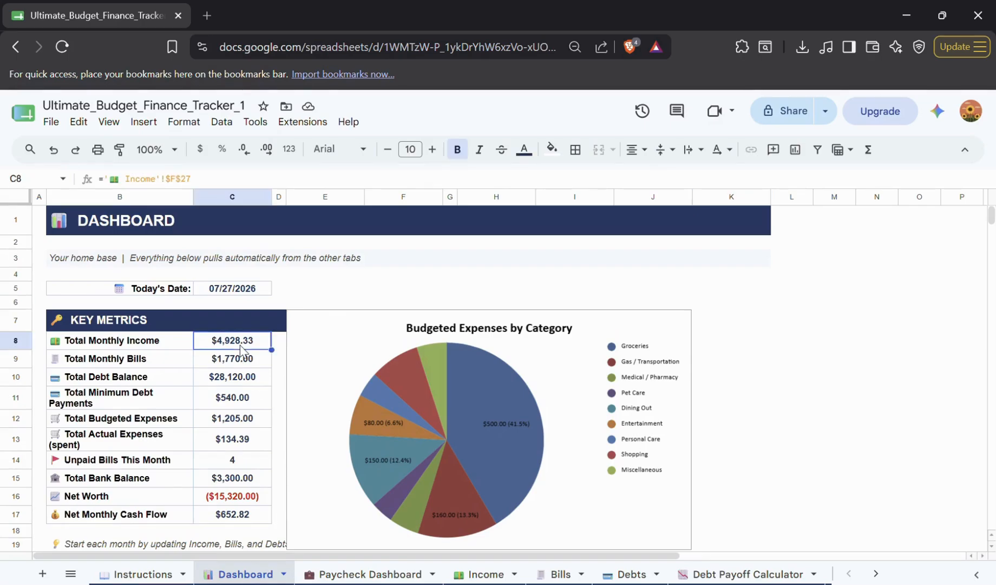
left_click(244, 367)
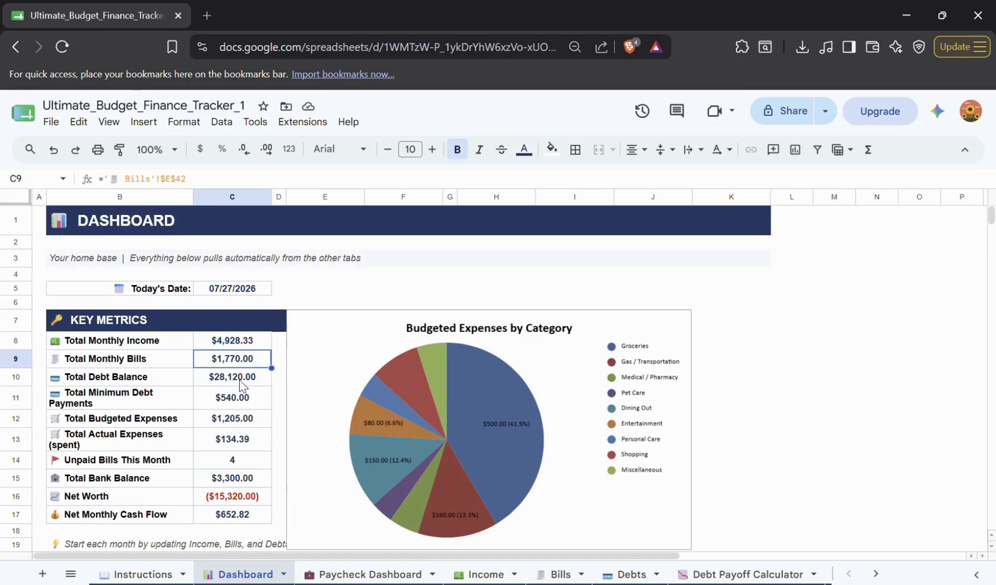
left_click(240, 381)
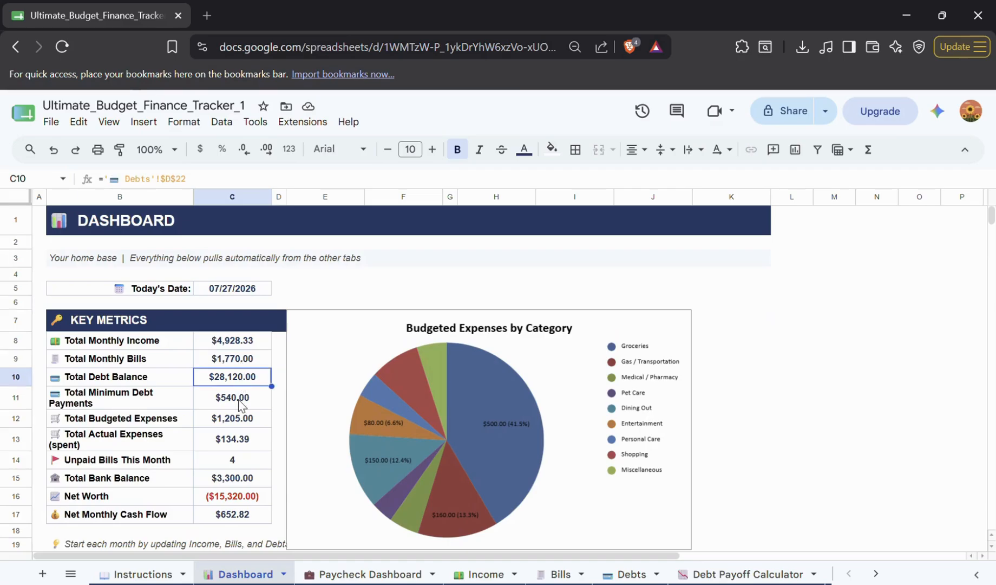
left_click(239, 404)
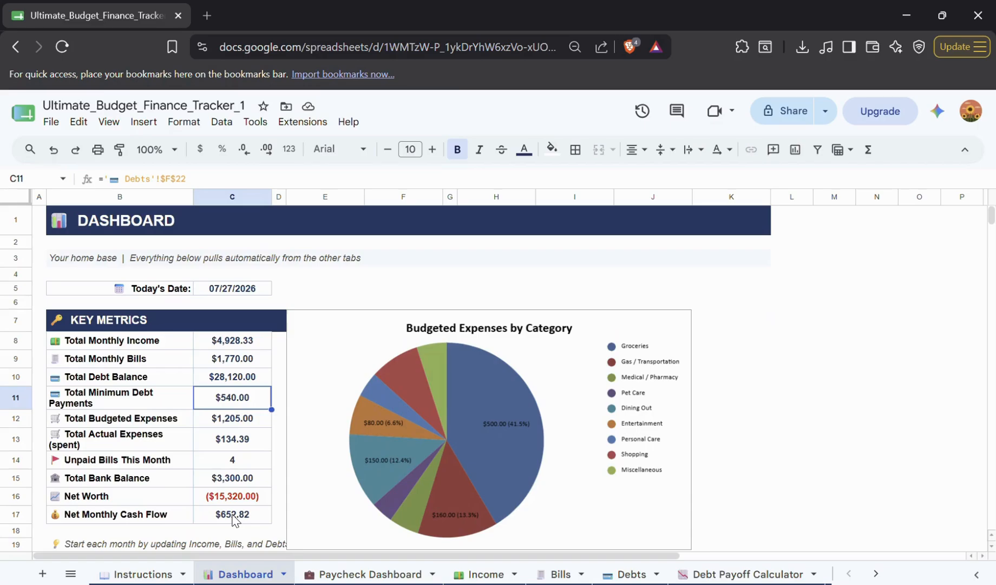
left_click(256, 480)
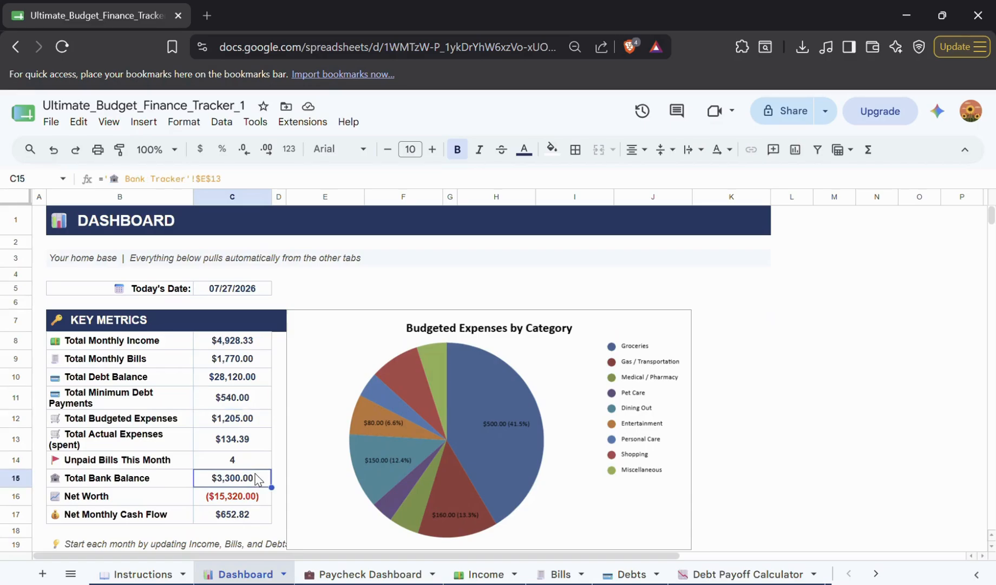
left_click(258, 517)
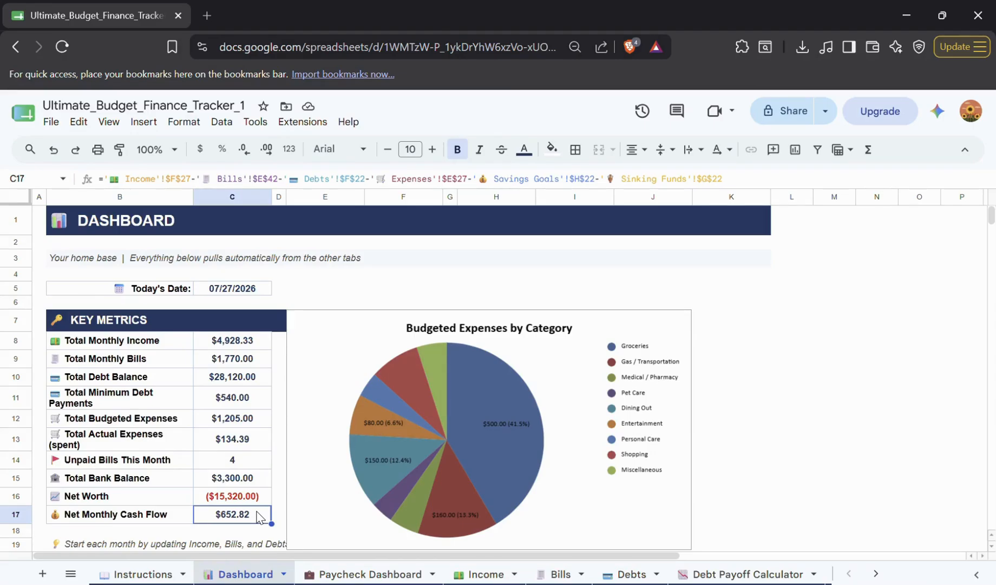
Examine the Budgeted Expenses by Category pie chart on the Dashboard
left_click(532, 441)
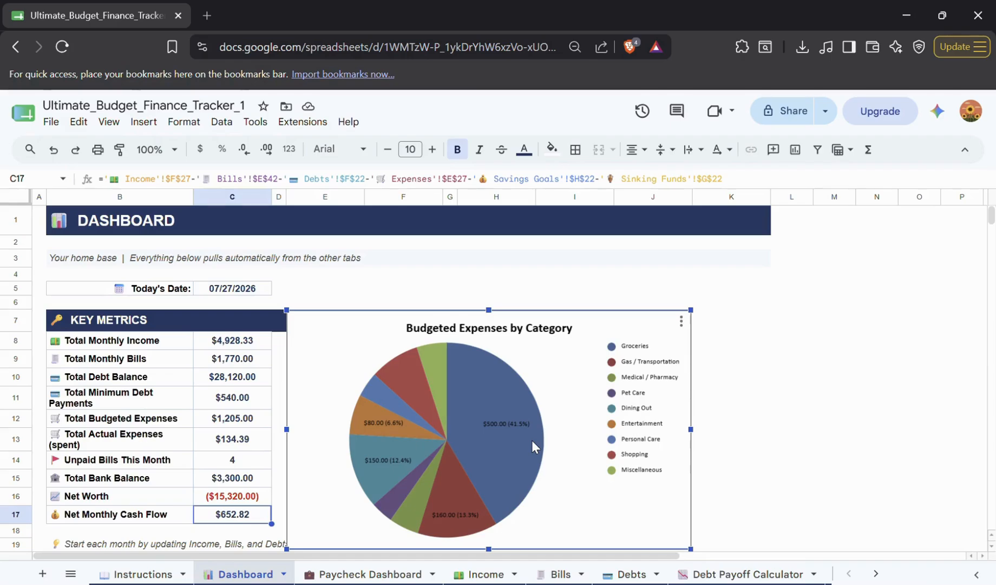
scroll(532, 441, "down", 1)
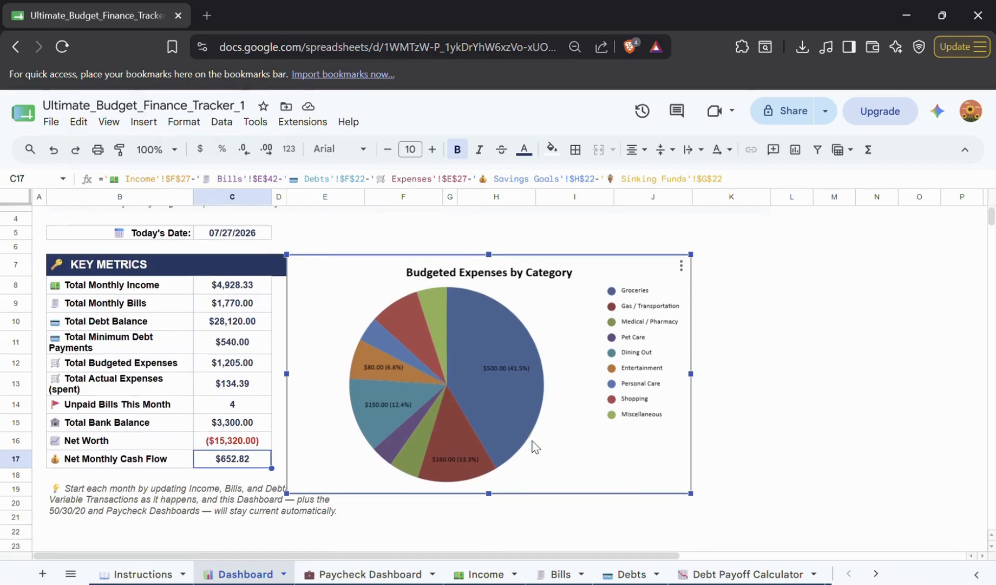
scroll(534, 447, "up", 1)
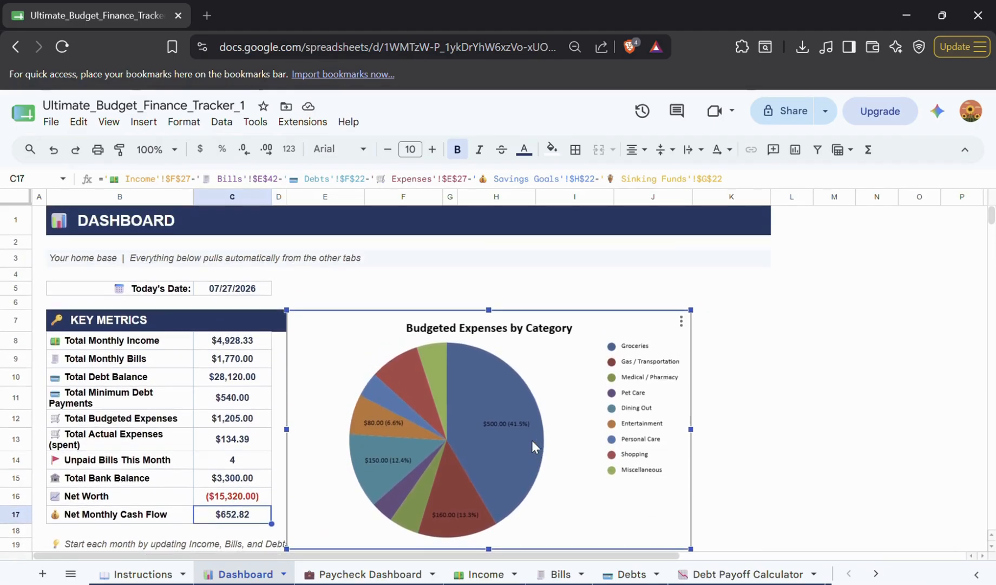
mouse_move(451, 437)
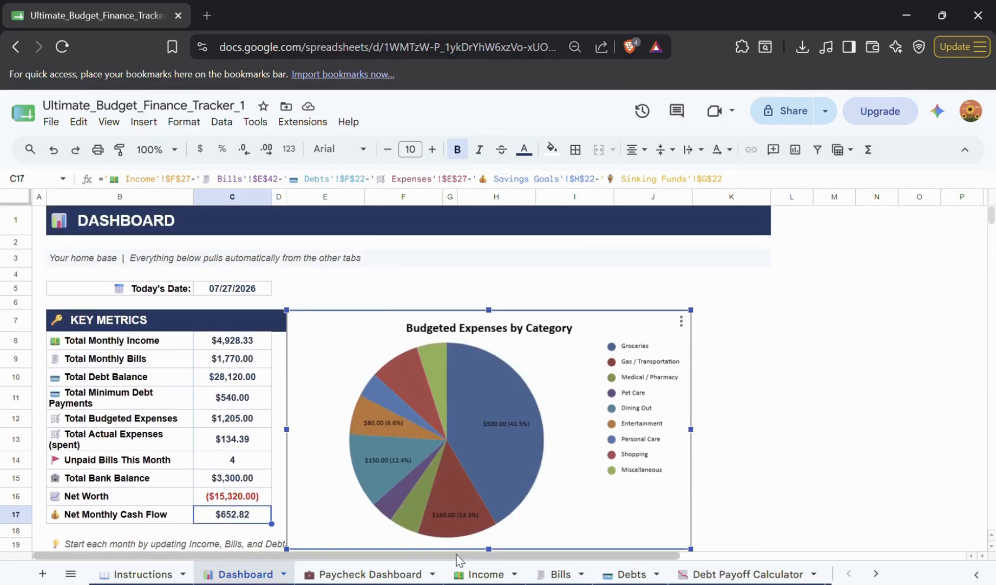
Review the Income sheet's sources, frequencies and amounts down to the total monthly income row
left_click(486, 574)
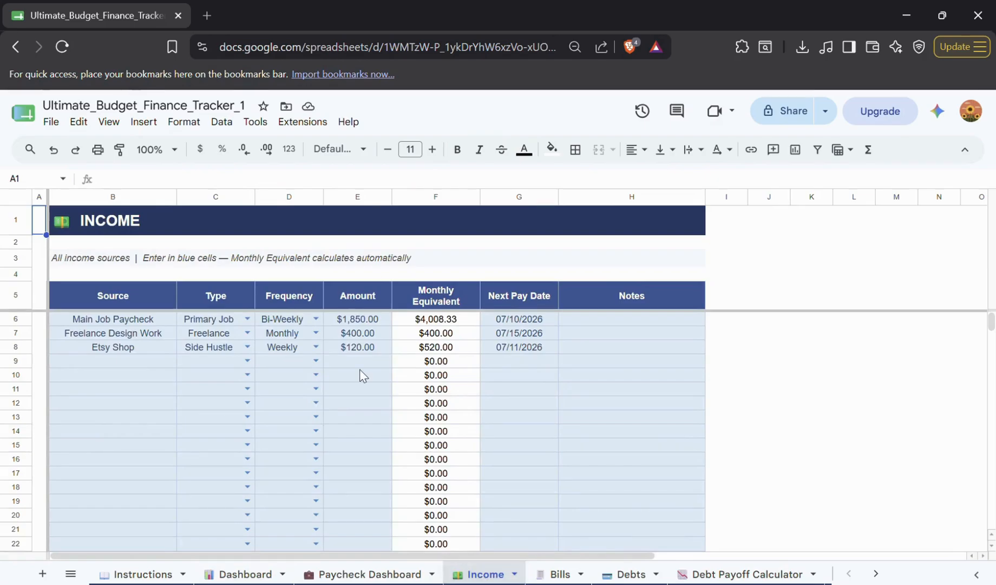
scroll(361, 372, "down", 3)
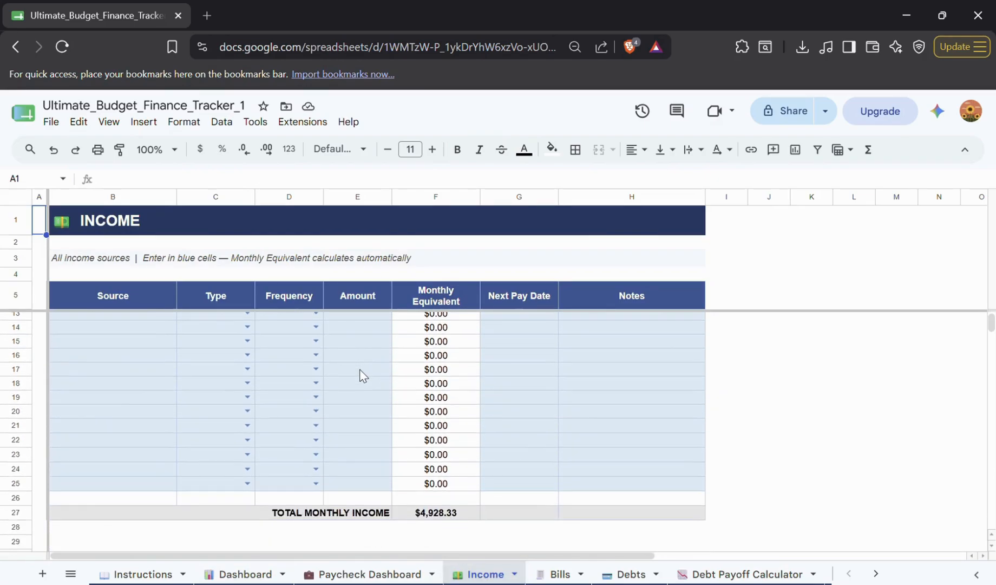
scroll(361, 372, "up", 3)
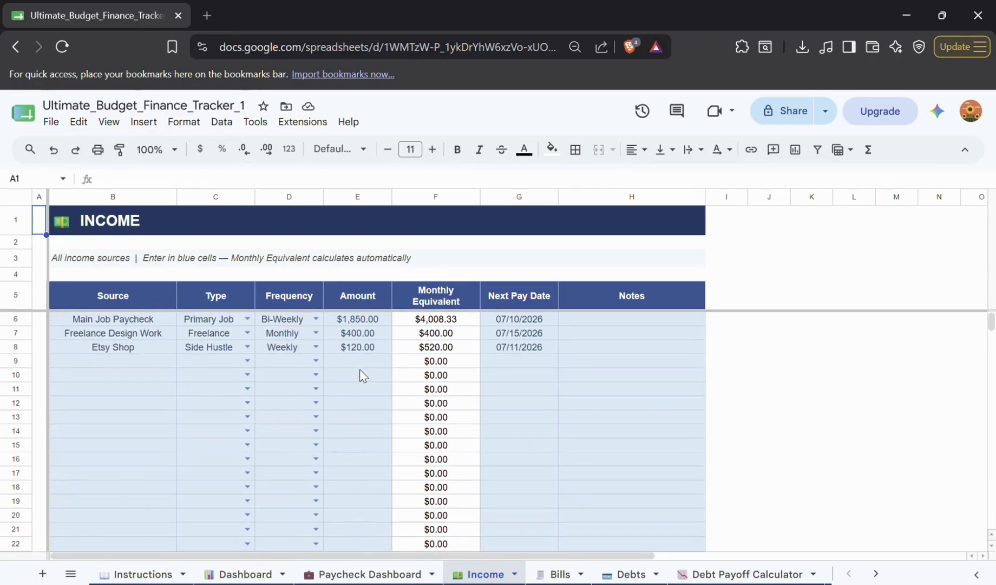
Review the Bills sheet's recurring bills, including their due dates, amounts, auto-pay settings and payment status
left_click(560, 577)
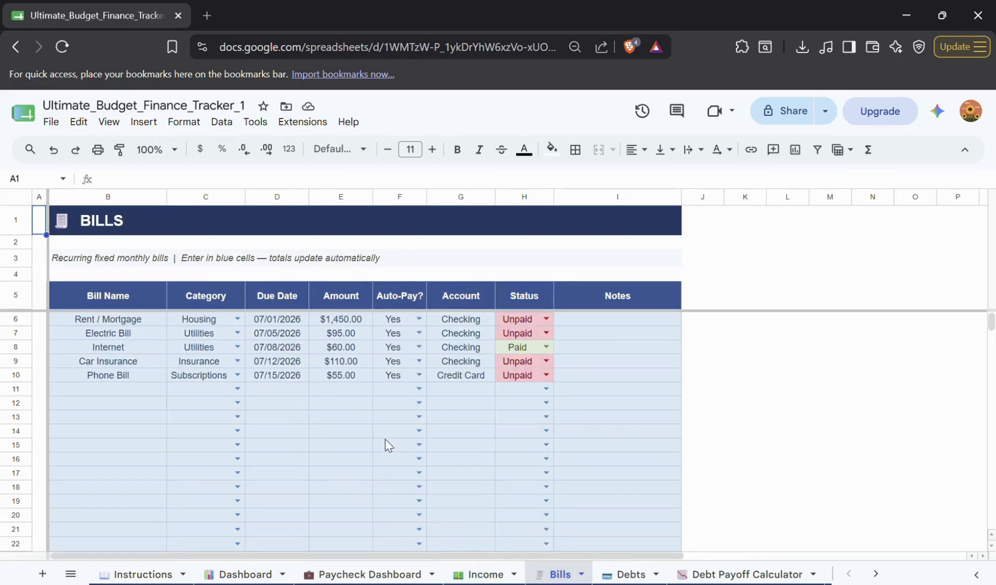
scroll(386, 439, "down", 3)
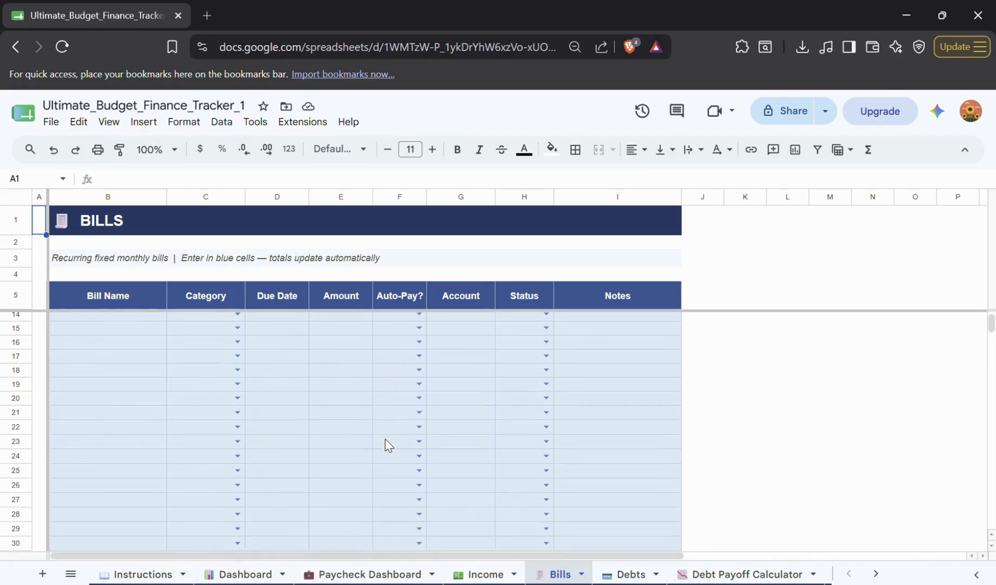
scroll(385, 440, "up", 2)
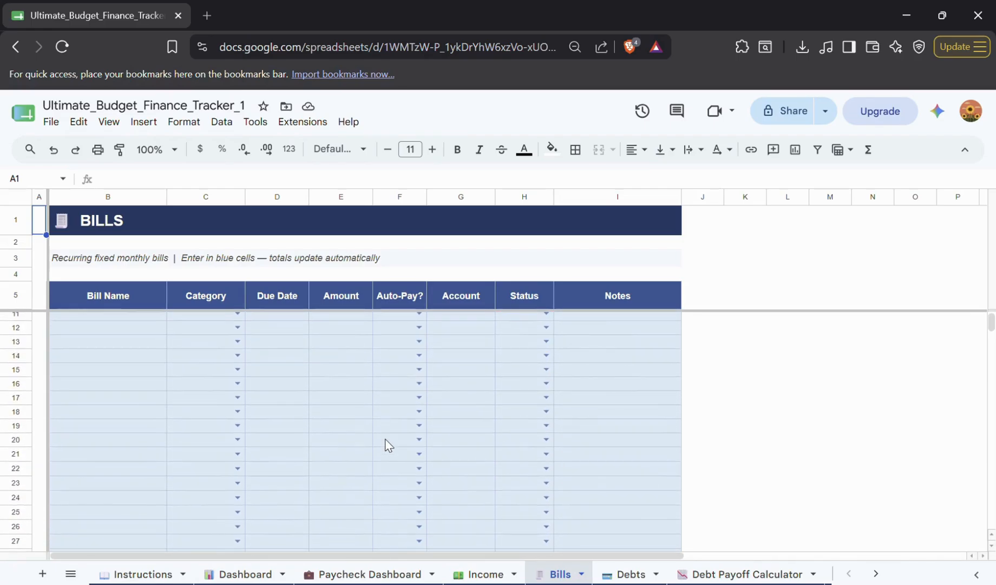
scroll(386, 439, "up", 2)
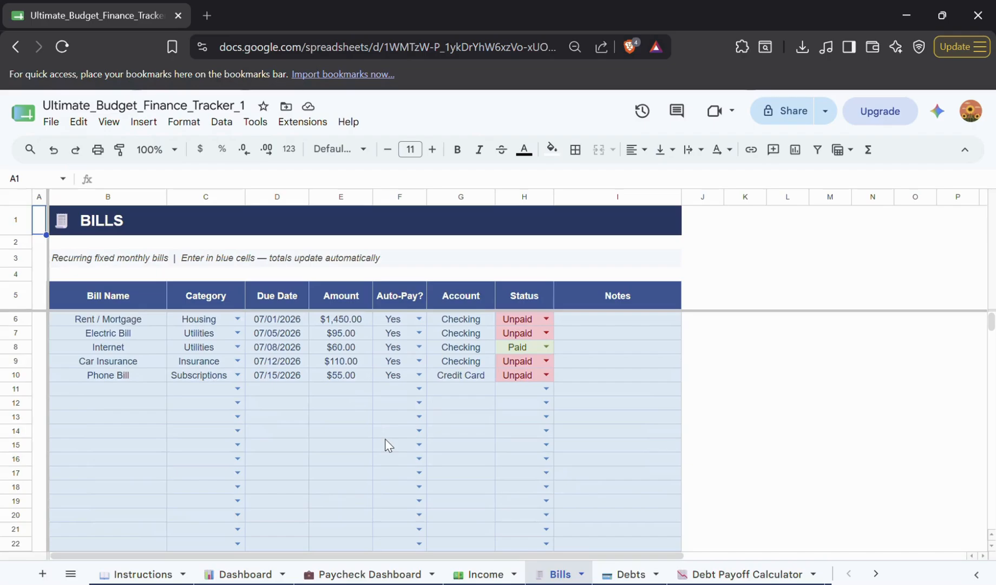
Review the Paycheck Dashboard sheet's allocation of each paycheck to bills, debt, savings and expenses
left_click(342, 574)
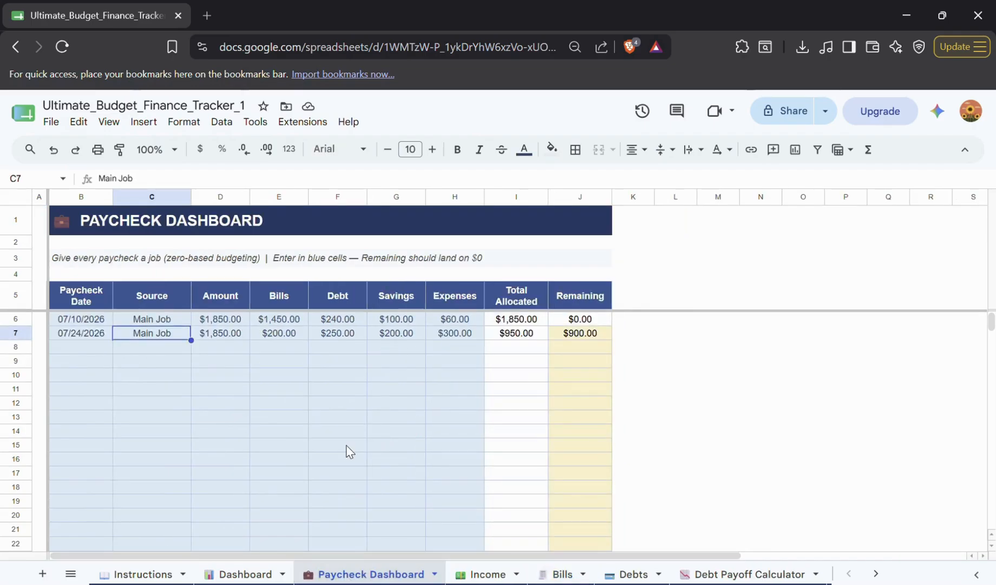
scroll(349, 451, "down", 3)
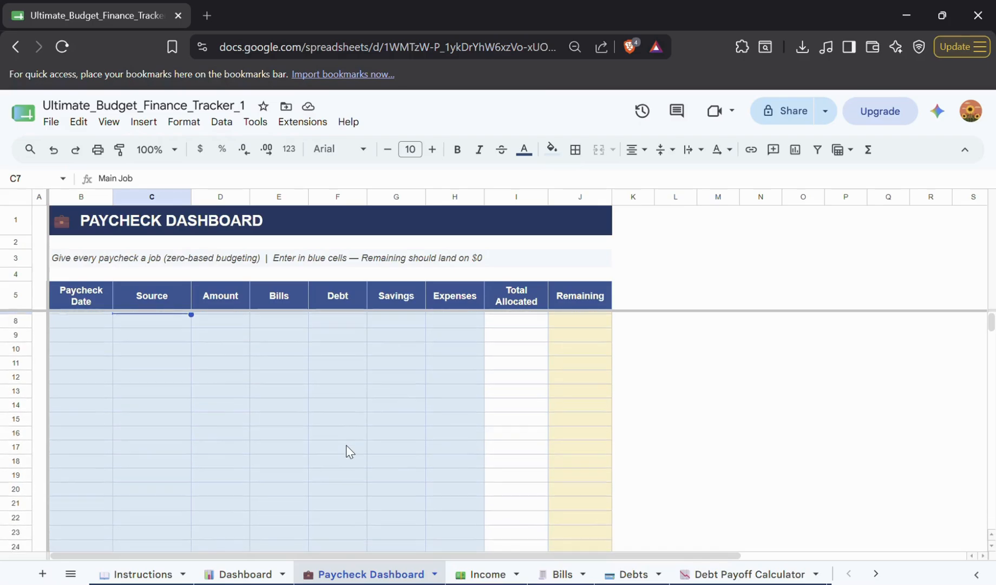
scroll(349, 451, "up", 3)
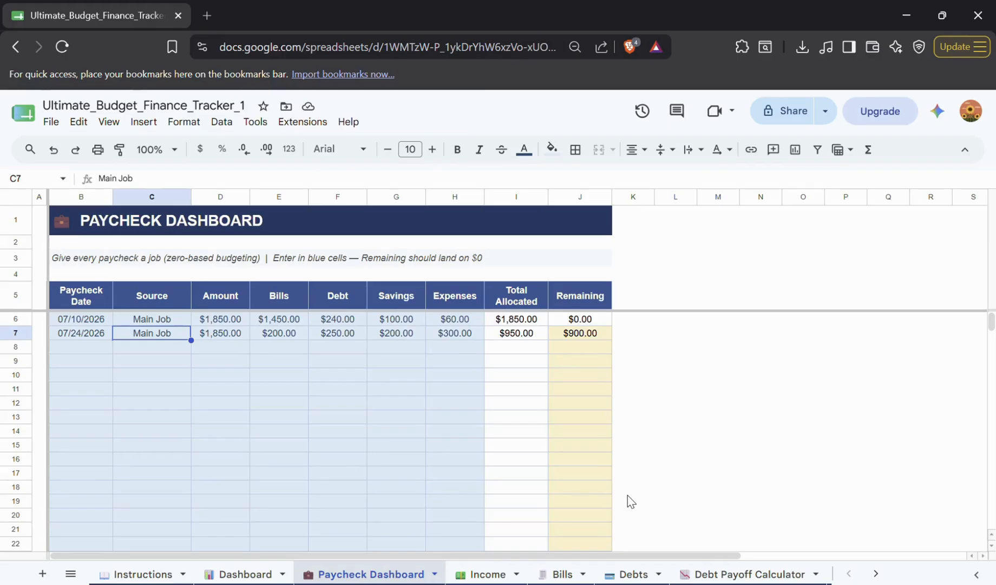
Review the Debts sheet and the Debt Payoff Calculator's strategy options and payoff priority formulas for the Visa card and student loan
left_click(606, 570)
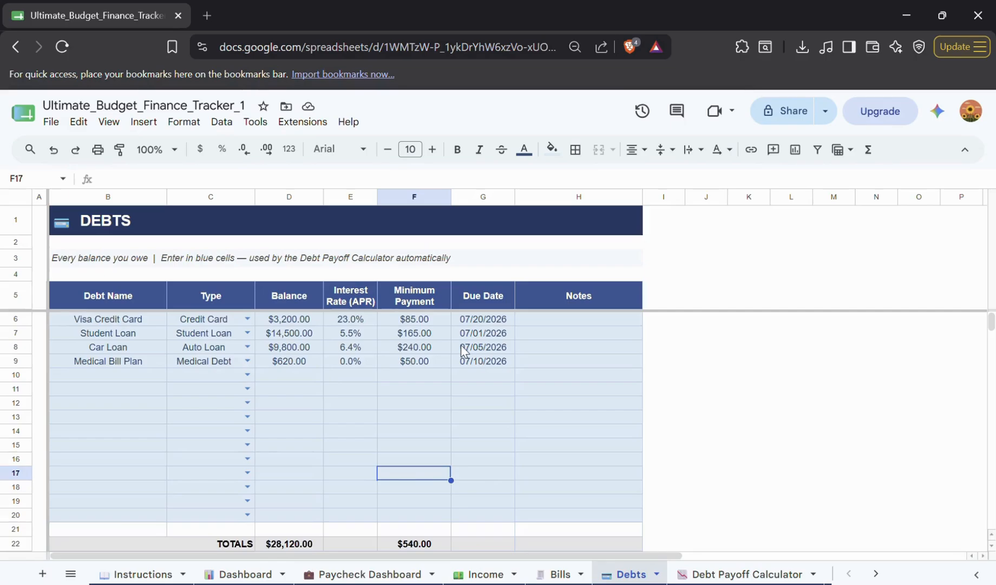
left_click(716, 572)
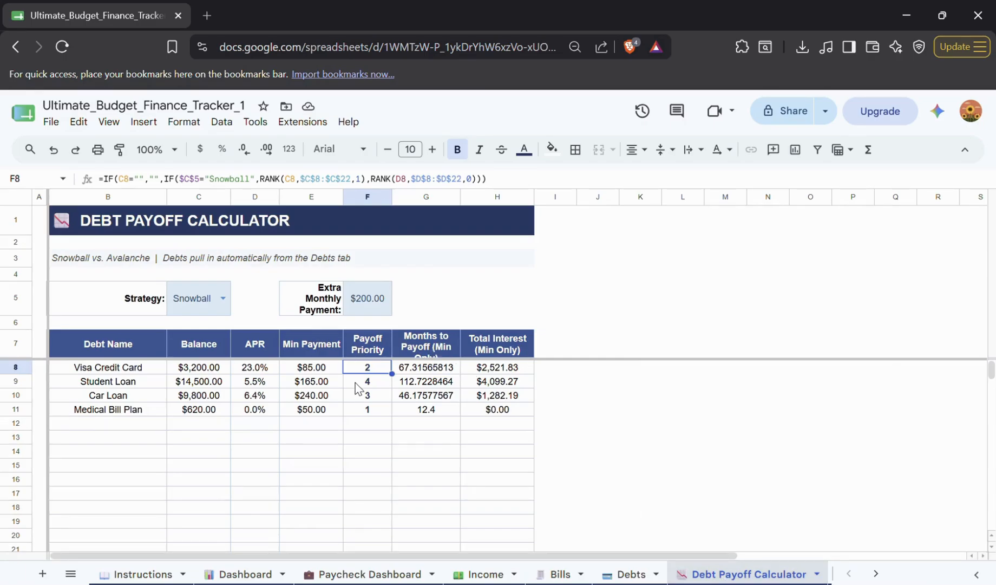
left_click(223, 301)
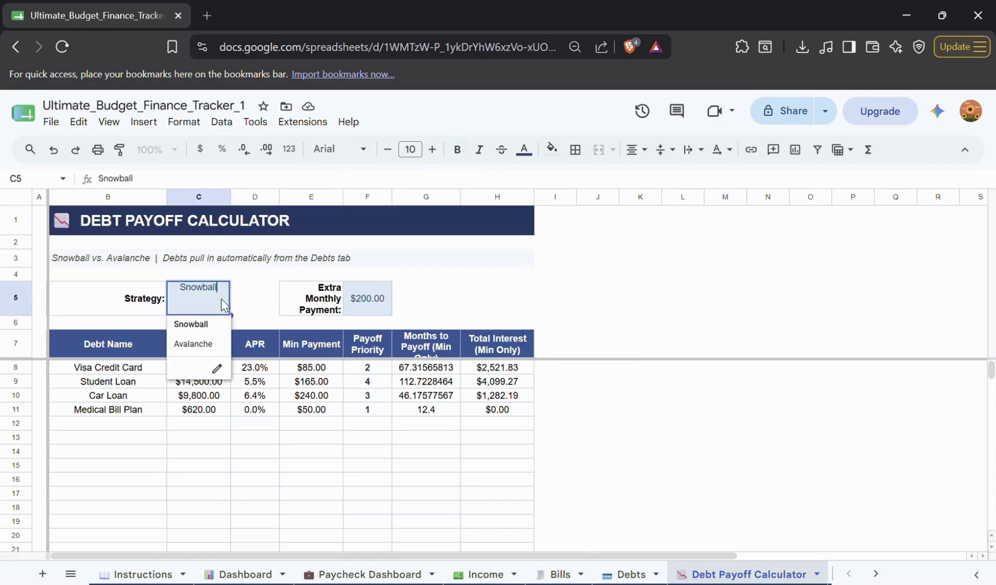
left_click(475, 297)
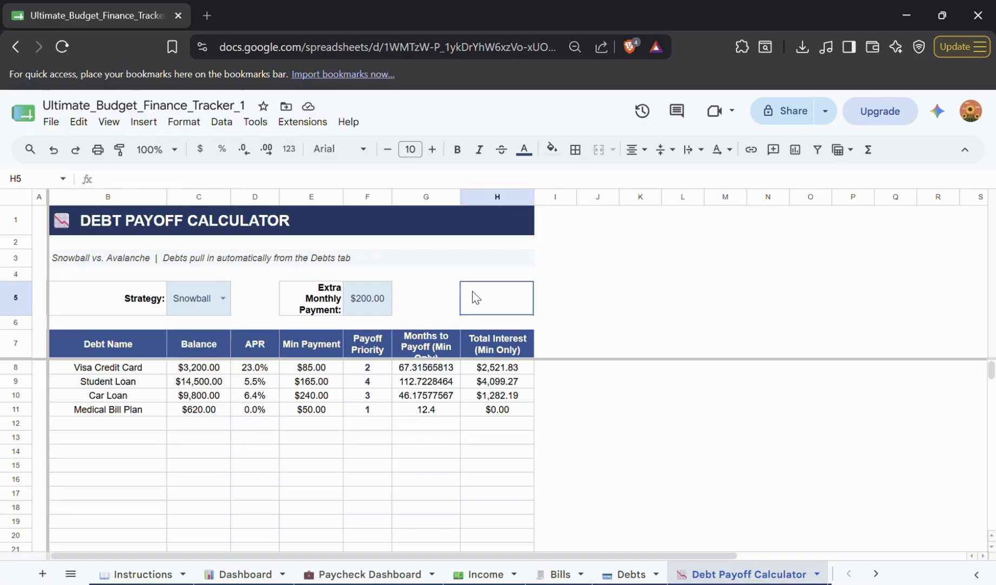
left_click(379, 368)
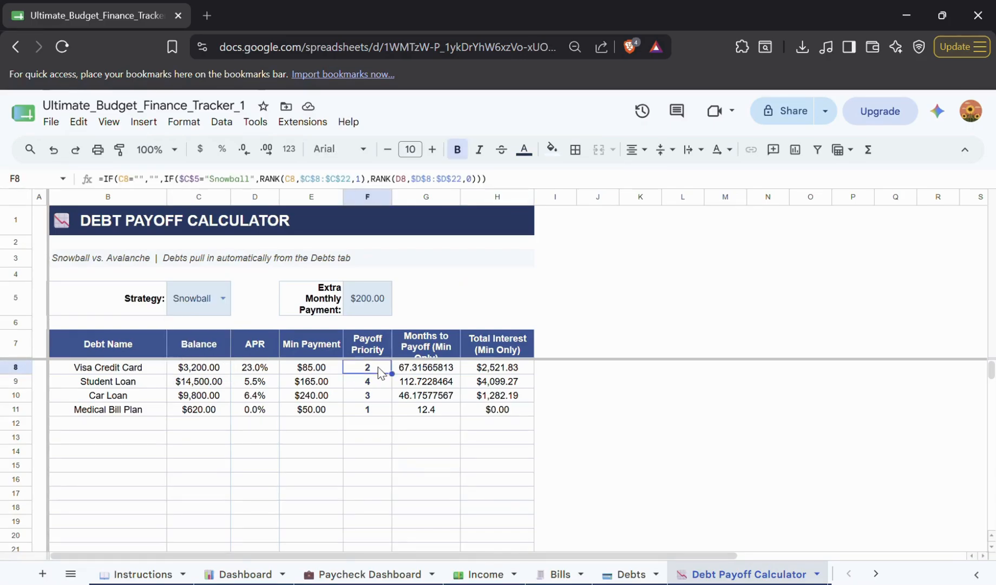
left_click(376, 383)
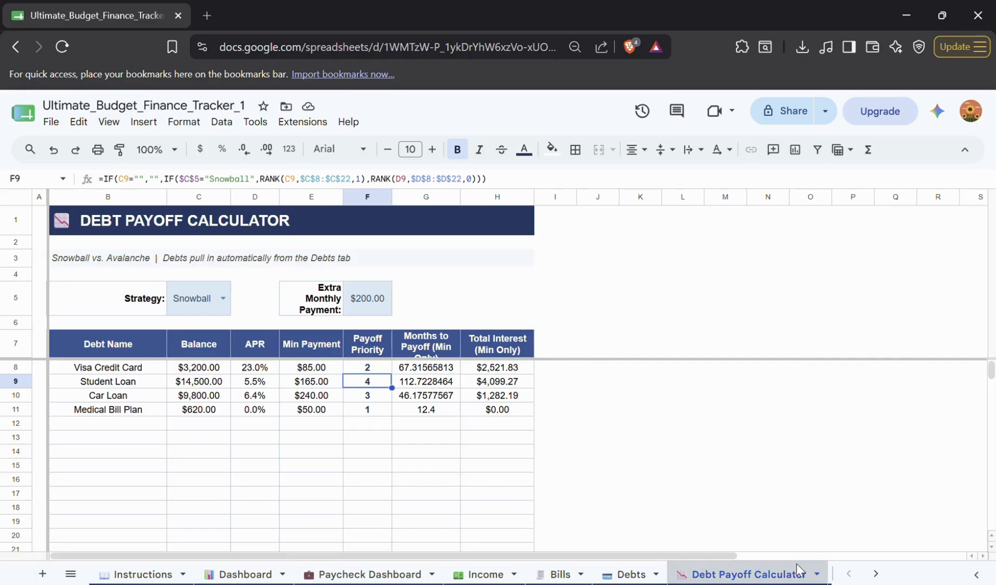
Bring the remaining sheets into reach and review the spending log on the Variable Transactions sheet
left_click(877, 574)
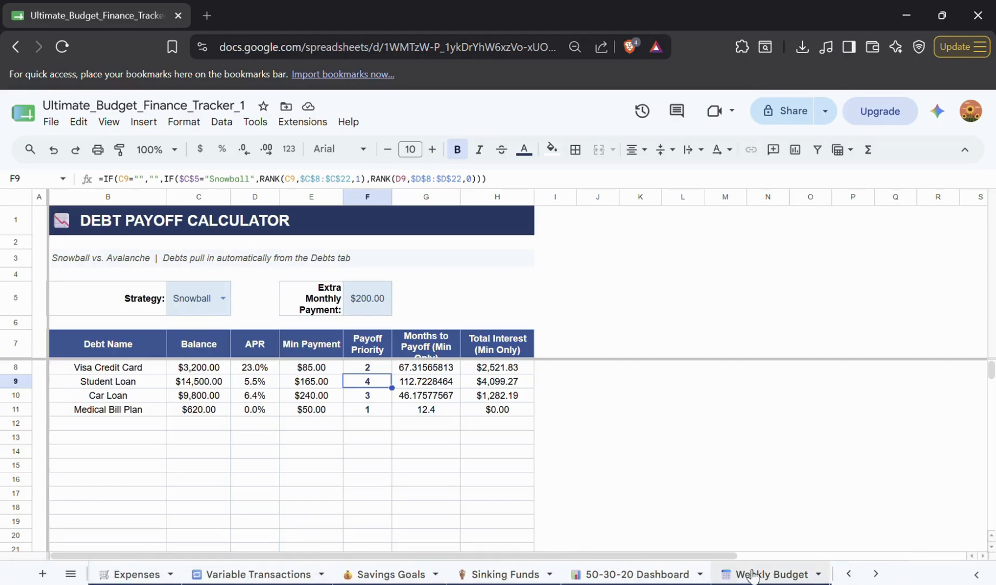
left_click(275, 575)
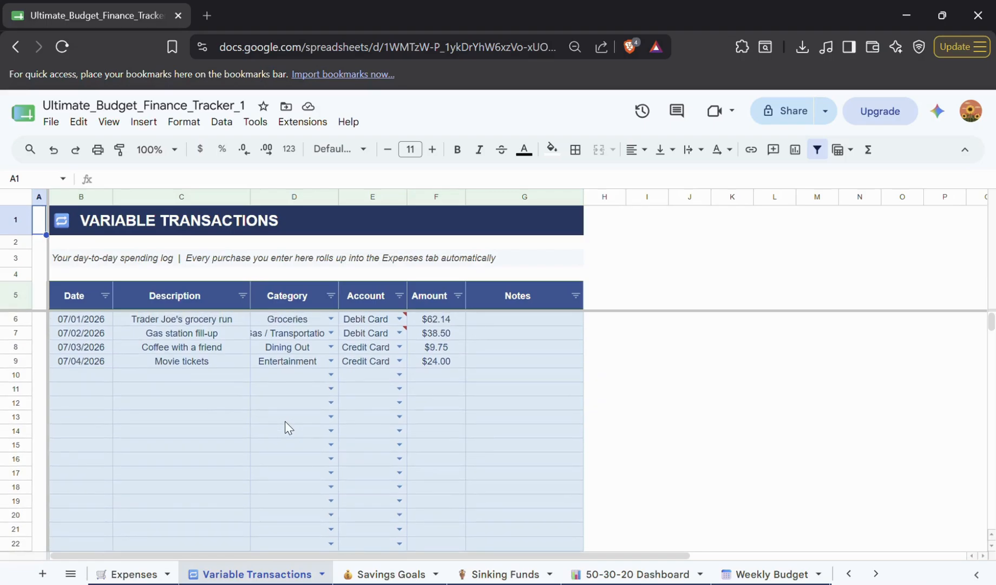
scroll(267, 436, "down", 5)
scroll(267, 436, "up", 4)
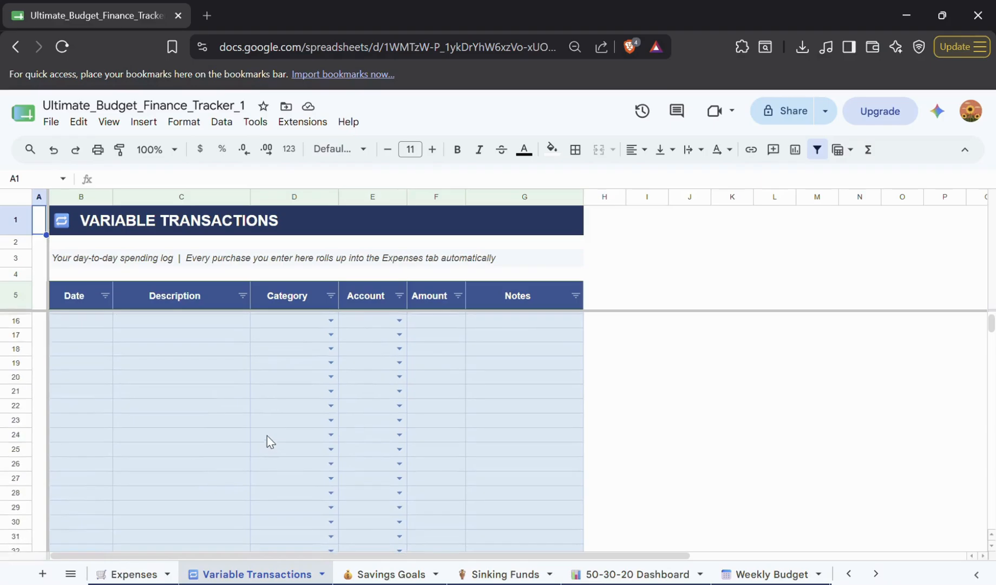
Review the Expenses sheet's budgeted versus actual spending and percentage used for each category
left_click(130, 573)
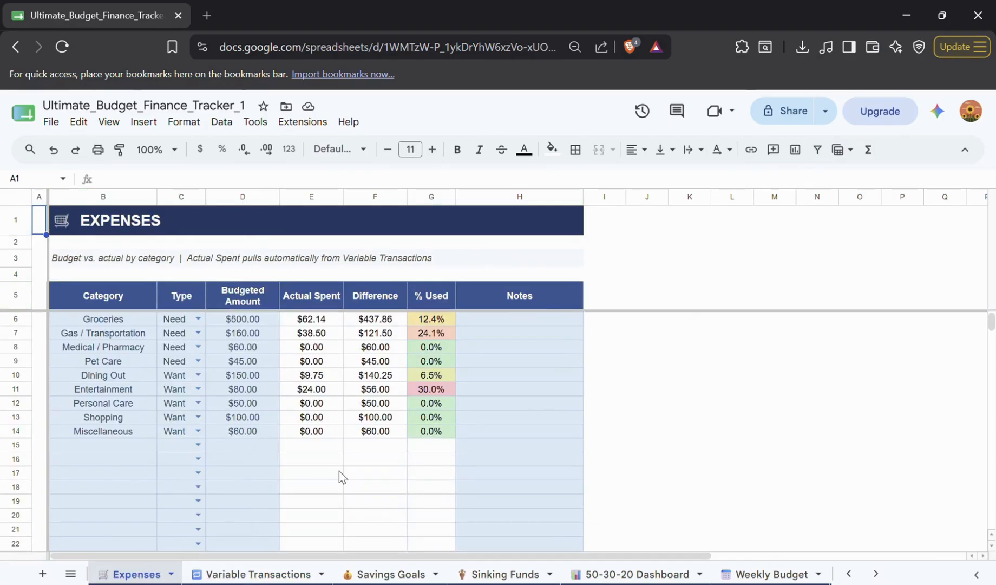
scroll(337, 473, "down", 1)
scroll(338, 479, "down", 2)
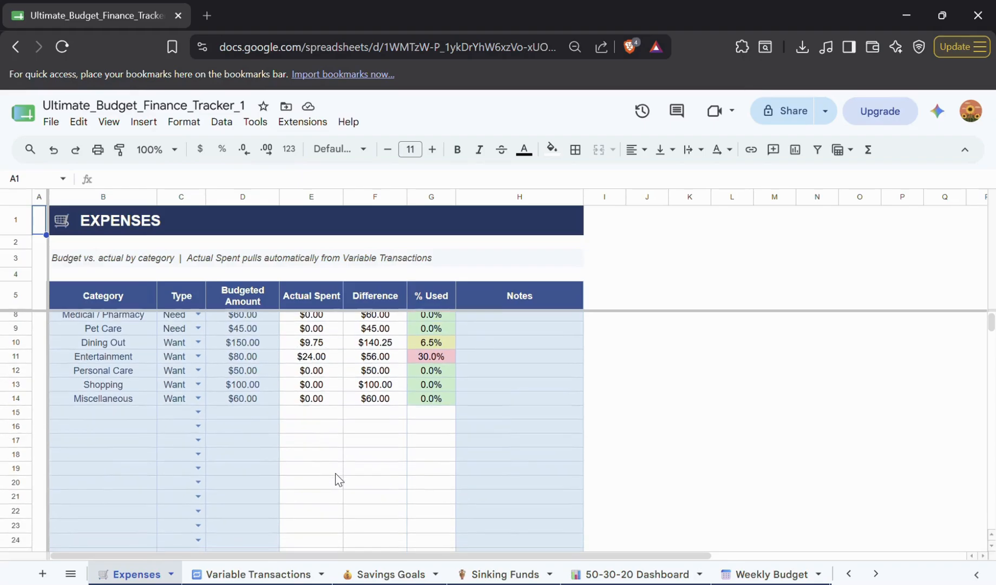
scroll(338, 480, "up", 3)
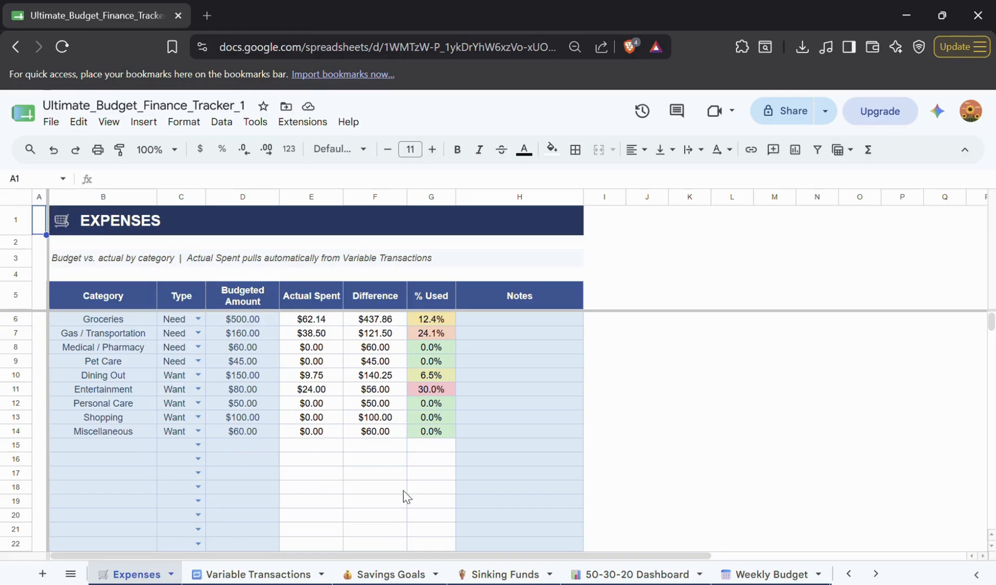
Review the Savings Goals sheet's target amounts, current savings, remaining balances and monthly contributions needed, including the totals row
left_click(378, 575)
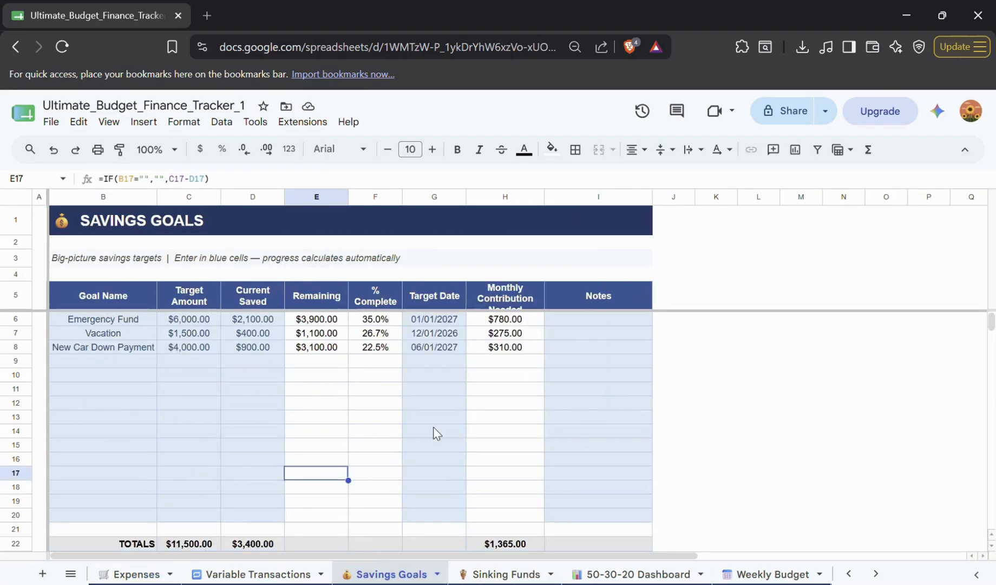
scroll(437, 433, "down", 3)
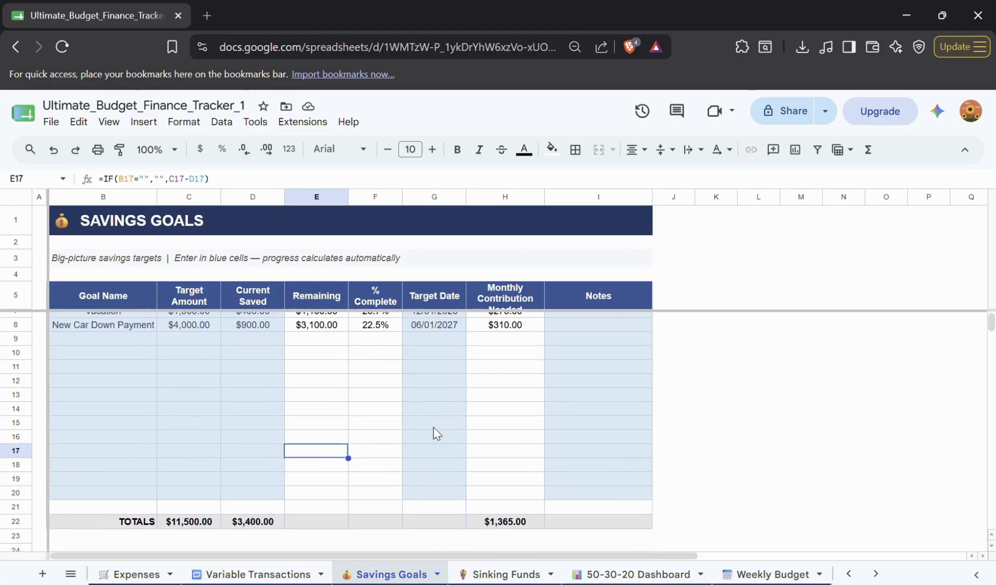
scroll(437, 434, "up", 3)
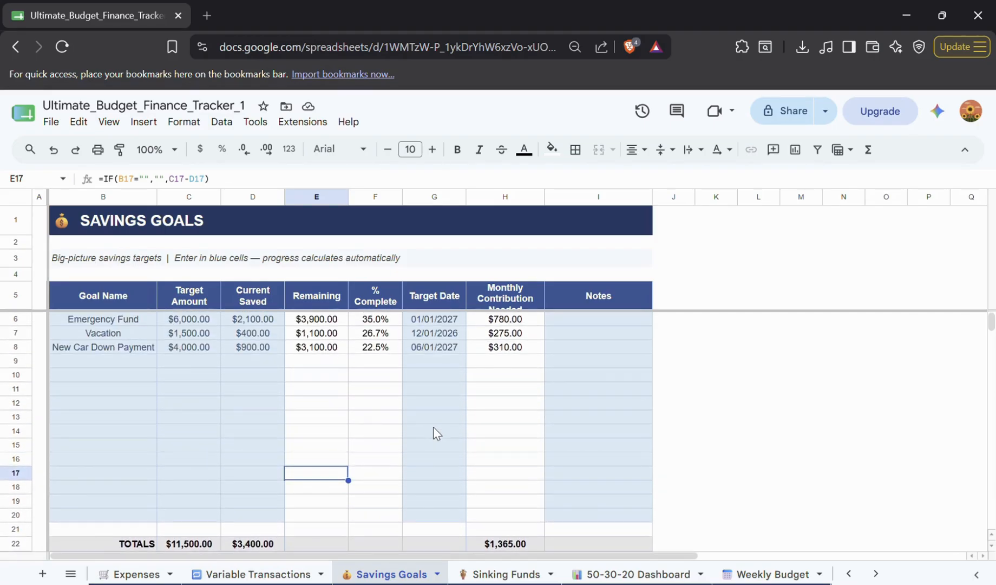
Review the Sinking Funds sheet's targets, balances, months until due and monthly contributions for irregular expenses
left_click(469, 575)
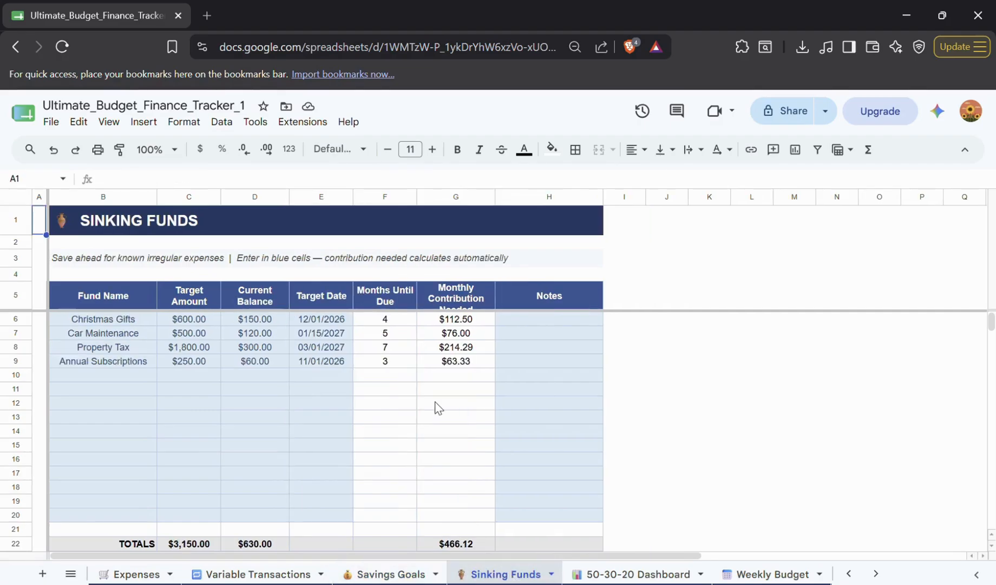
scroll(439, 407, "down", 2)
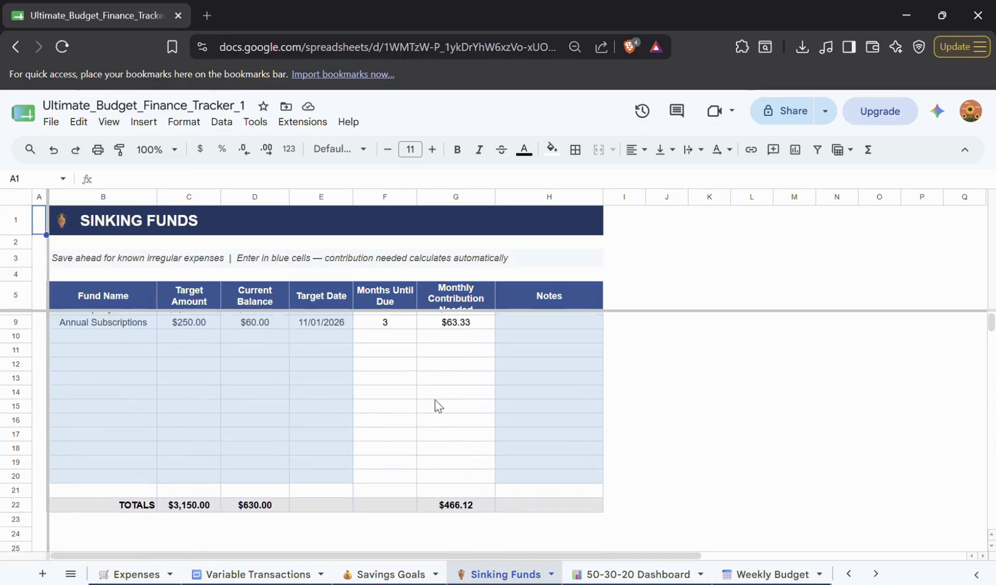
scroll(439, 406, "up", 2)
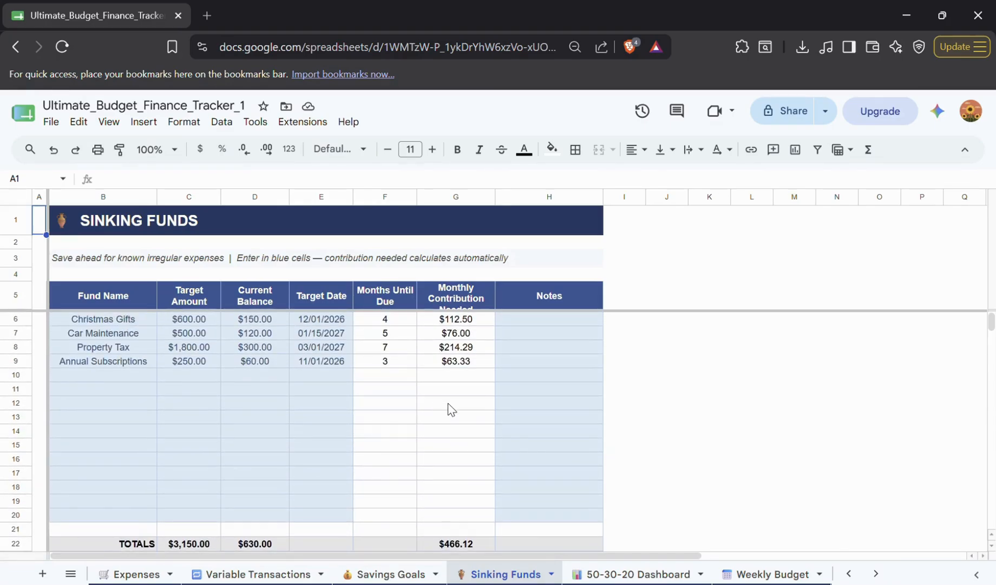
Review the 50-30-20 Dashboard sheet's target versus actual spending table and chart, and bring the last sheets into reach
left_click(623, 575)
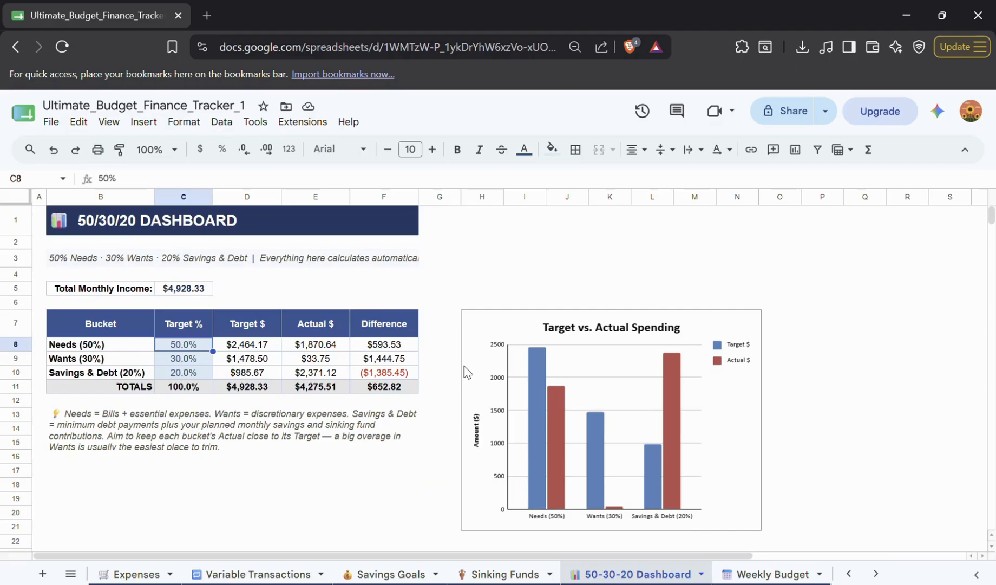
left_click(876, 574)
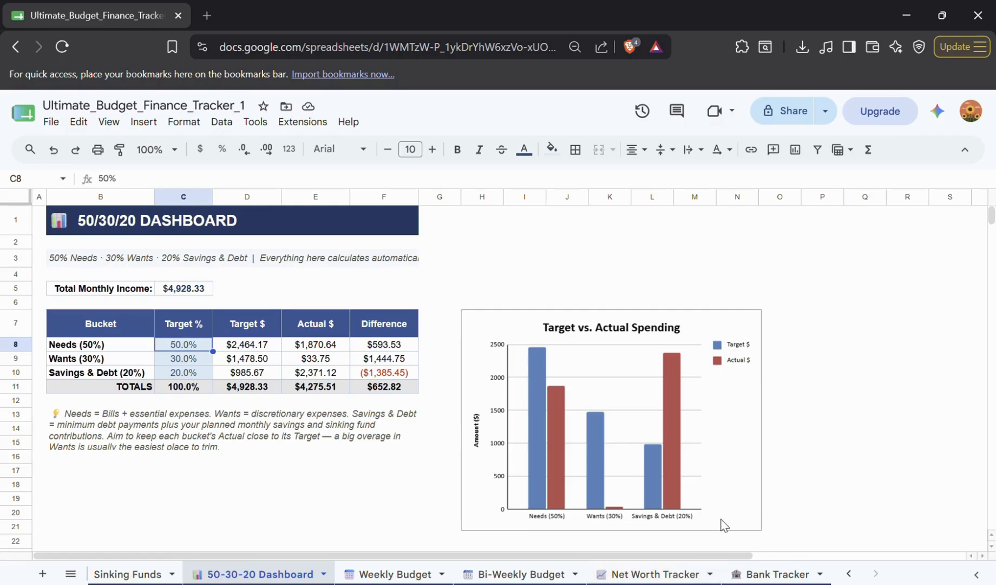
scroll(800, 411, "down", 2)
scroll(803, 413, "up", 2)
Review the Net Worth Tracker sheet from the net worth history and chart back up to the liabilities and assets
left_click(660, 578)
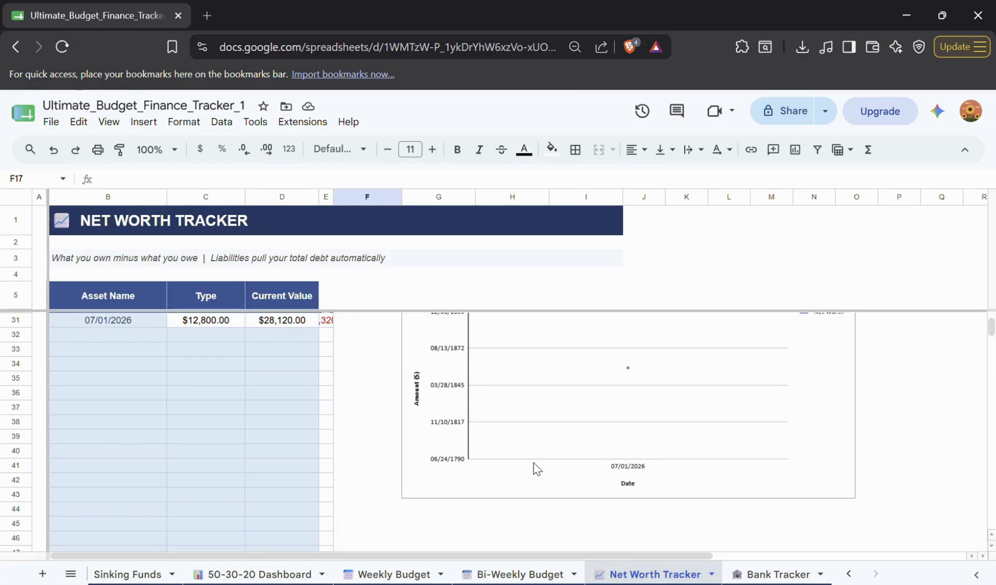
scroll(501, 411, "up", 5)
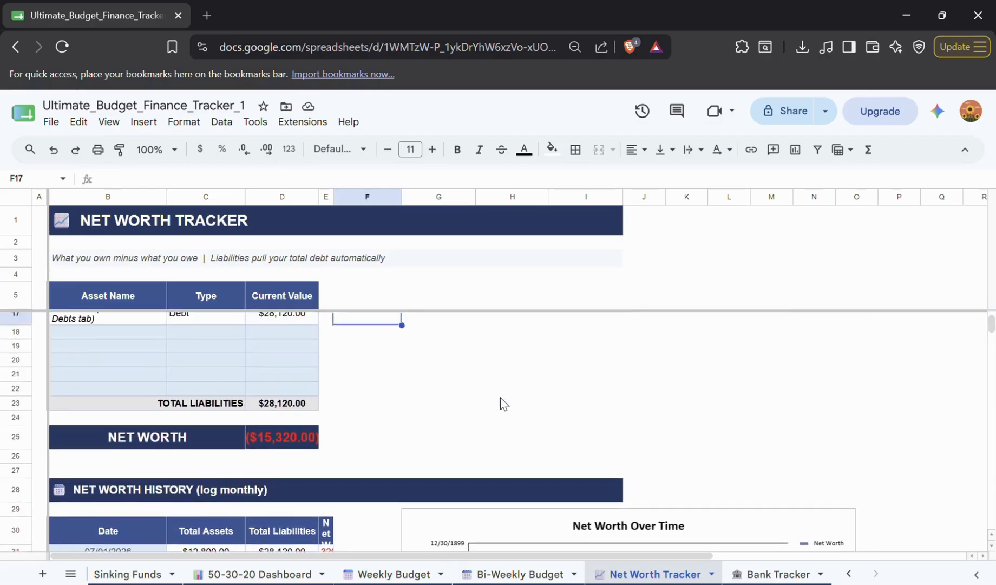
scroll(501, 400, "up", 4)
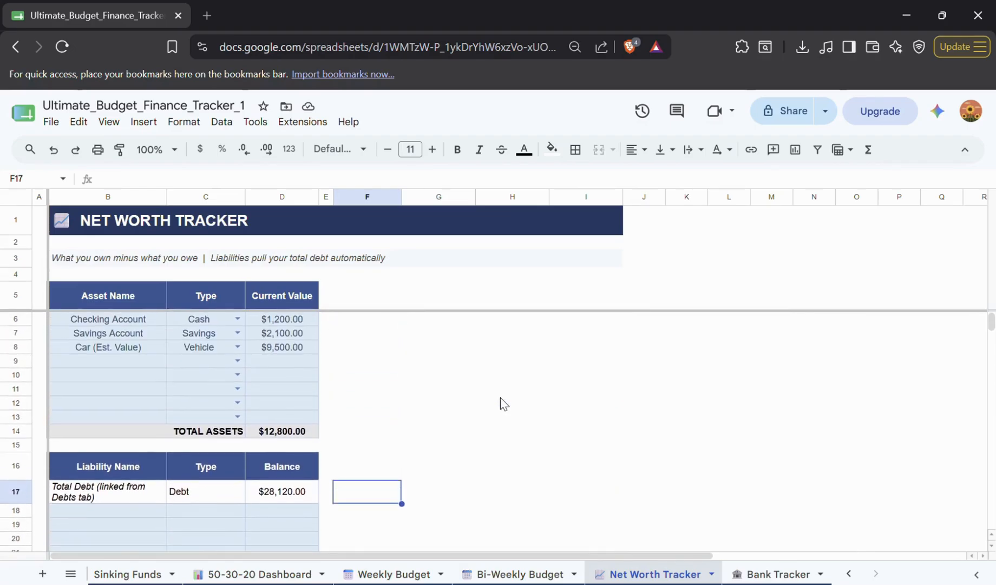
Review the Bank Tracker sheet's account balances and the transaction register with its running balance
left_click(775, 573)
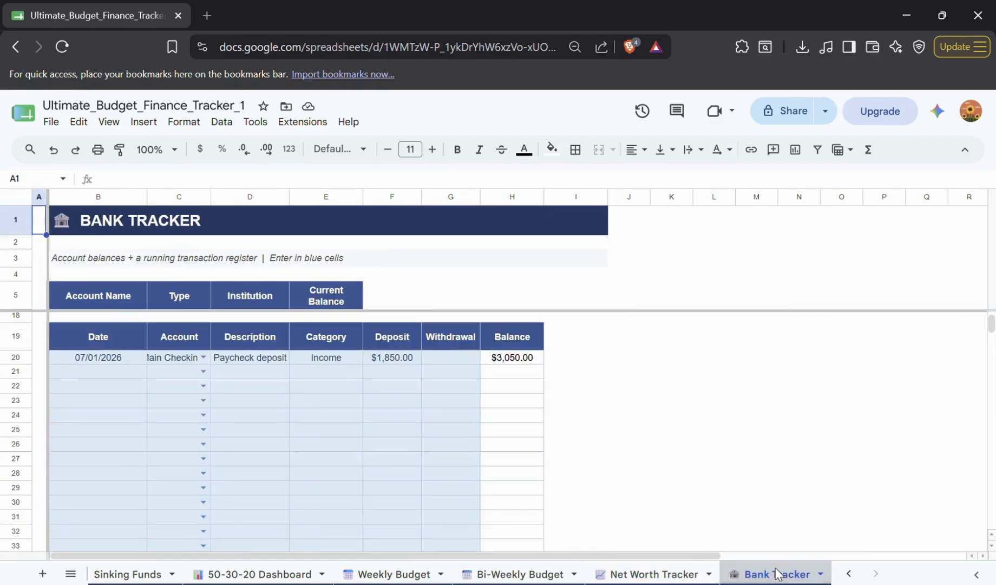
scroll(476, 421, "up", 2)
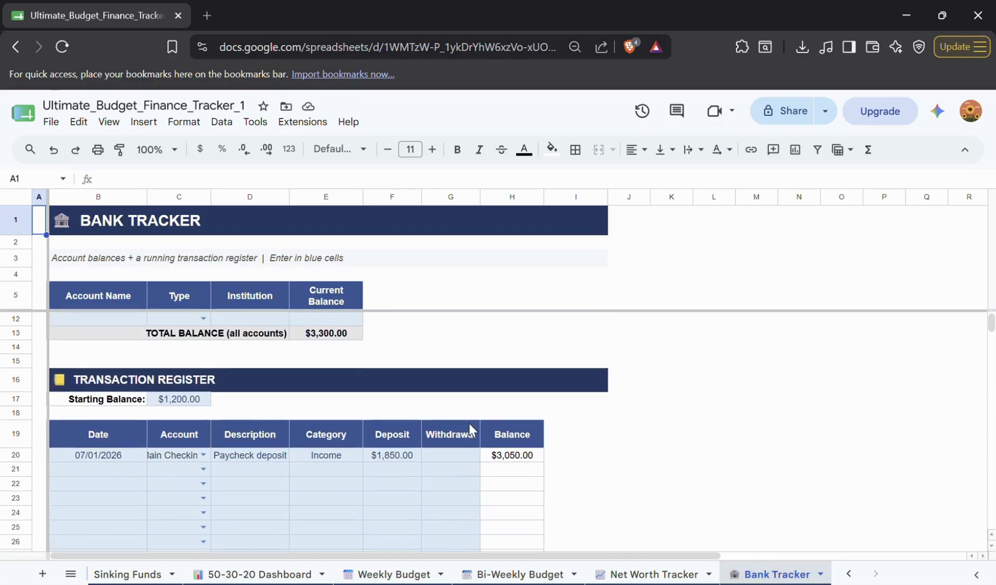
scroll(469, 424, "up", 2)
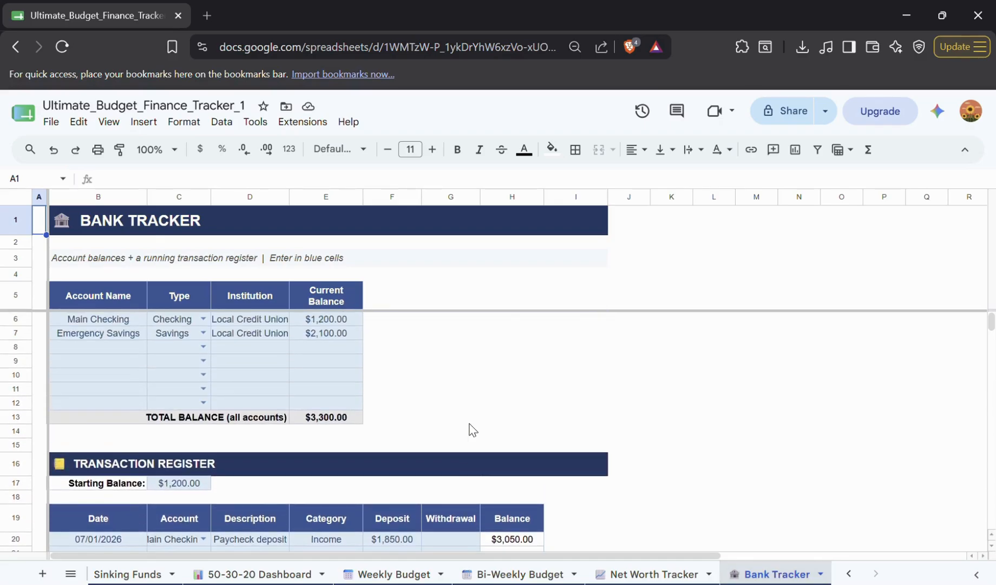
scroll(470, 424, "down", 9)
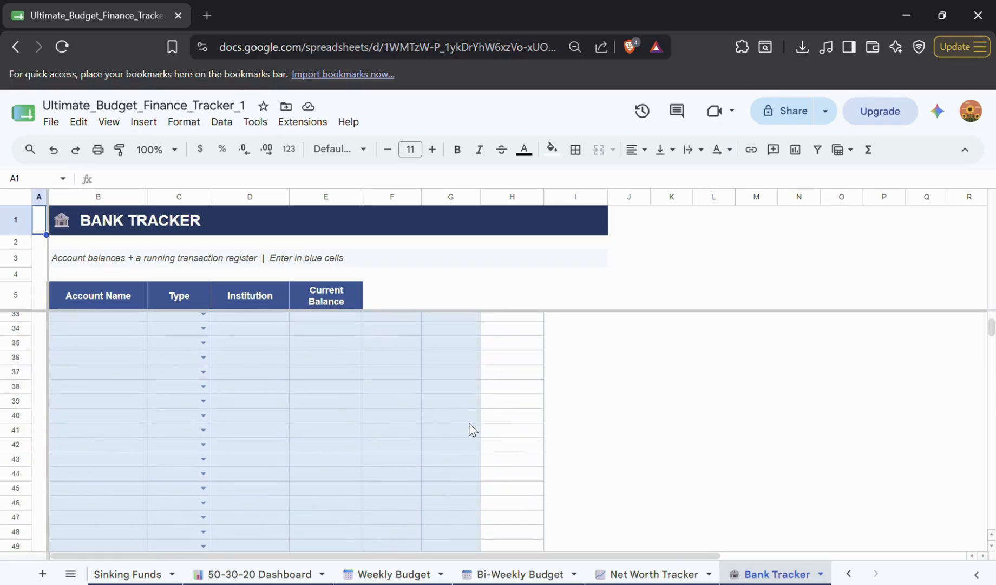
scroll(470, 424, "up", 9)
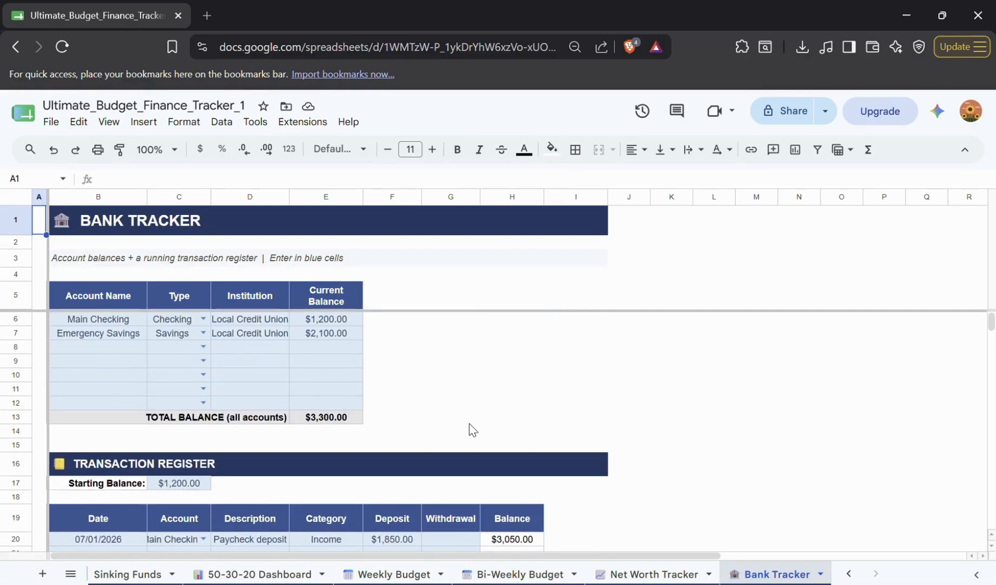
Return to the Instructions sheet and read the description of each sheet, the color key and the tip
left_click(849, 574)
left_click(849, 574)
left_click(850, 574)
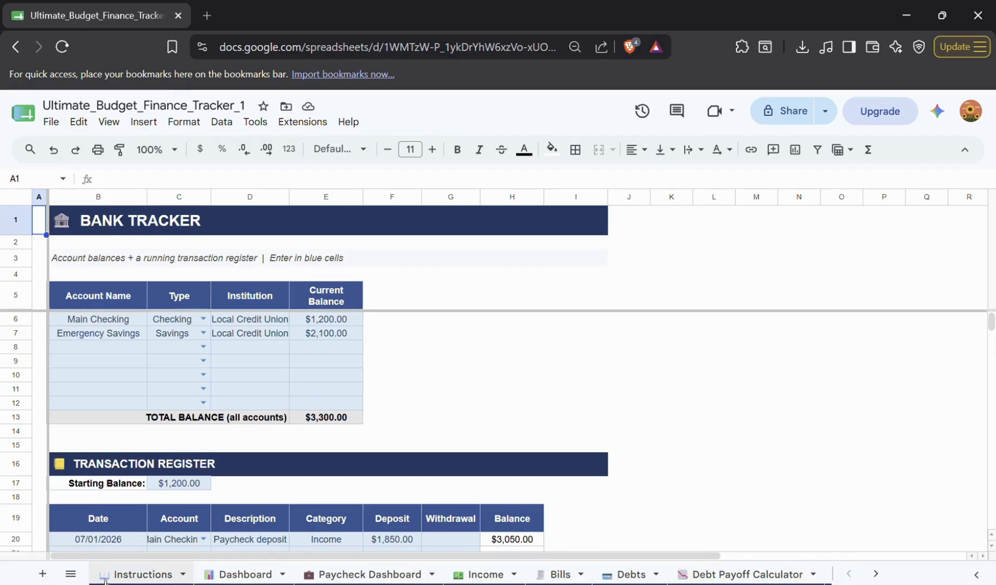
left_click(138, 574)
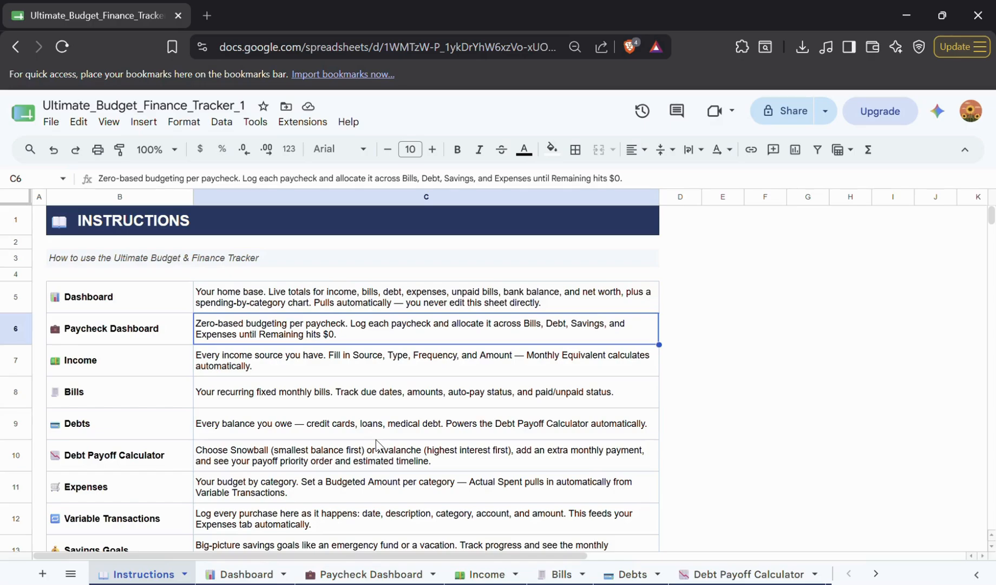
scroll(666, 440, "down", 5)
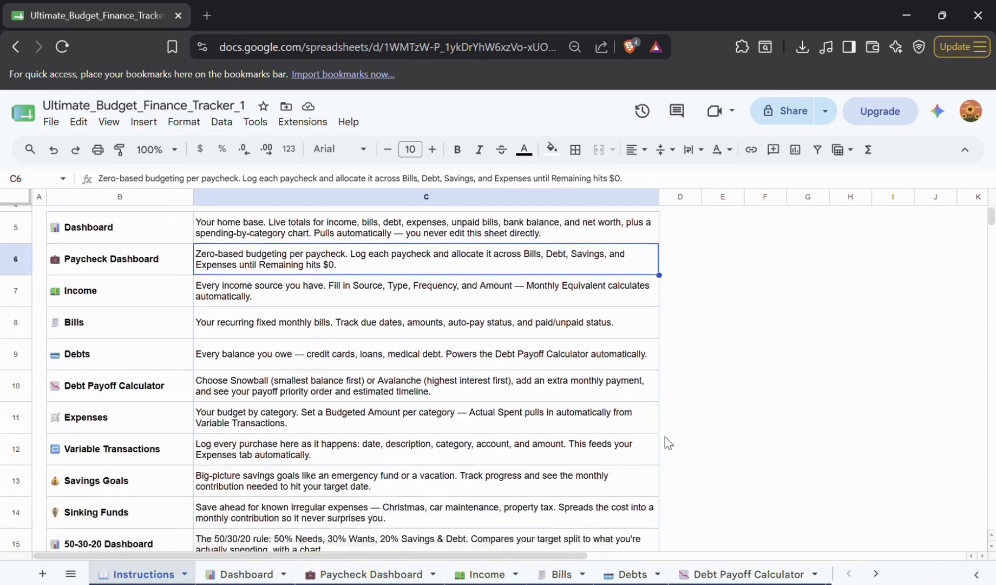
scroll(665, 436, "down", 4)
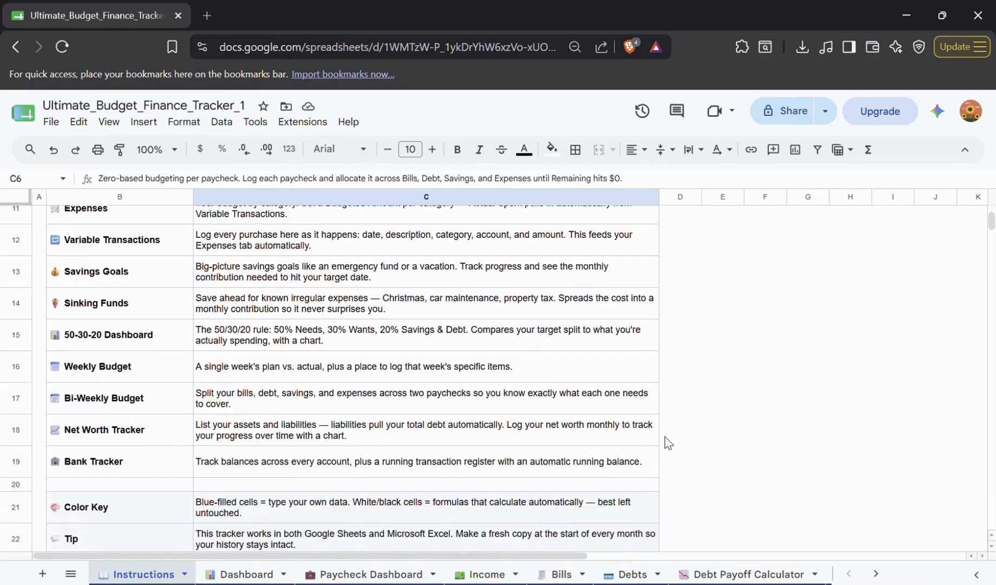
scroll(665, 436, "up", 2)
scroll(665, 437, "up", 6)
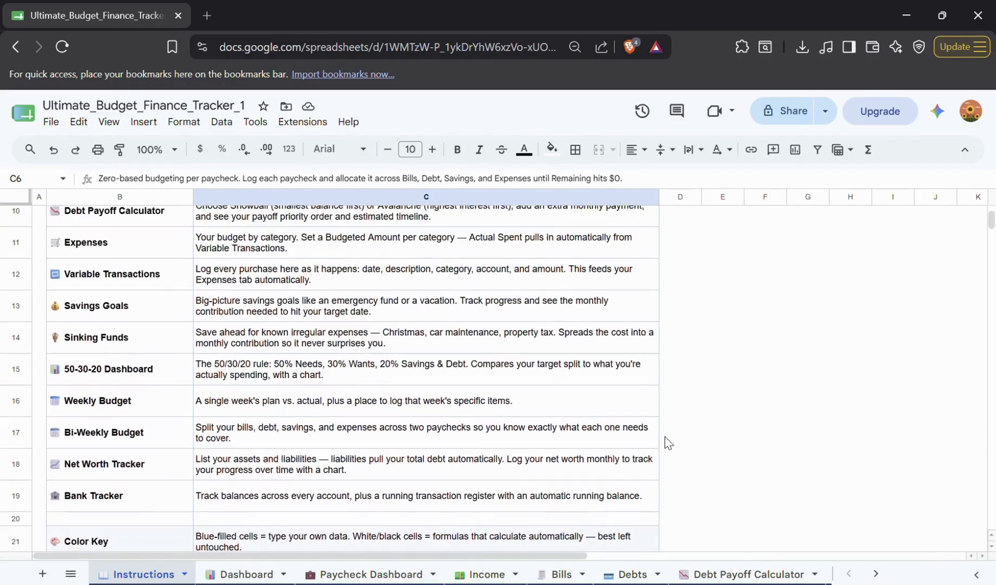